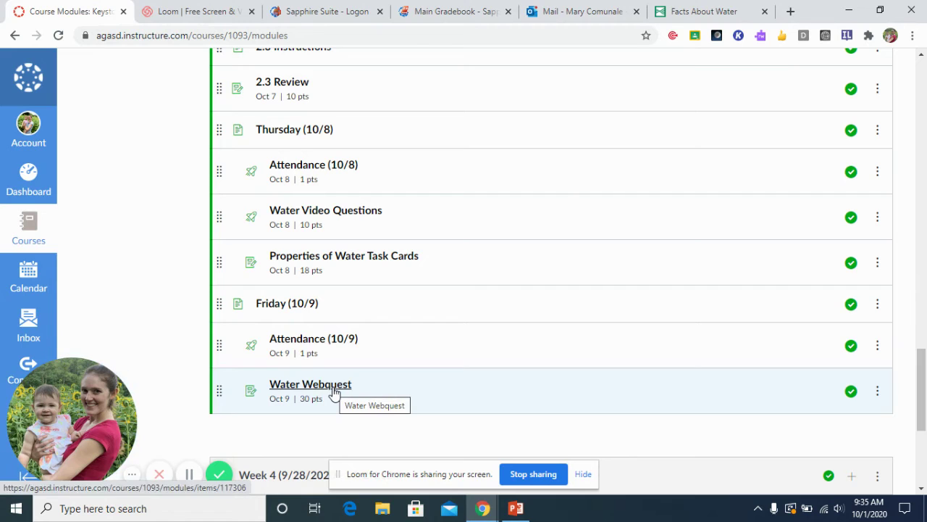
# Open the Water Webquest assignment due Oct 9 and view its attached files
pyautogui.click(335, 392)
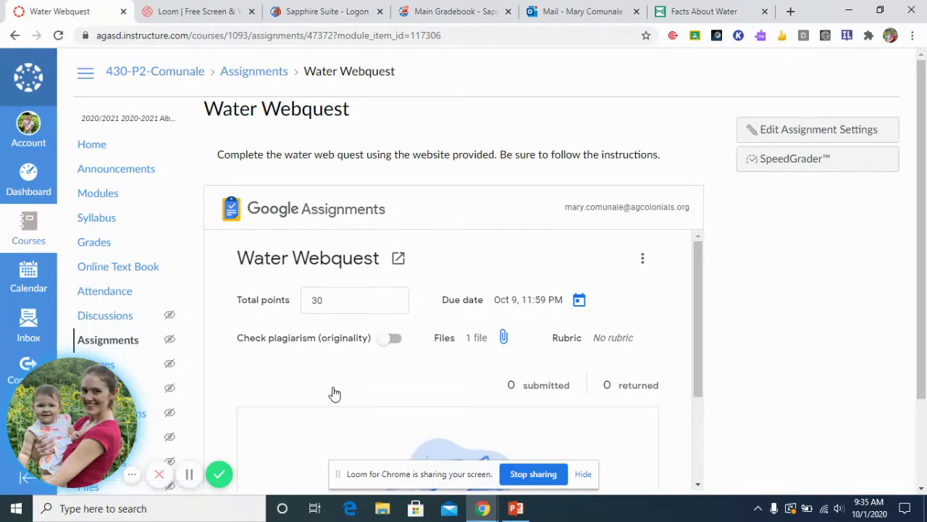
pyautogui.scroll(-1, 926, 285)
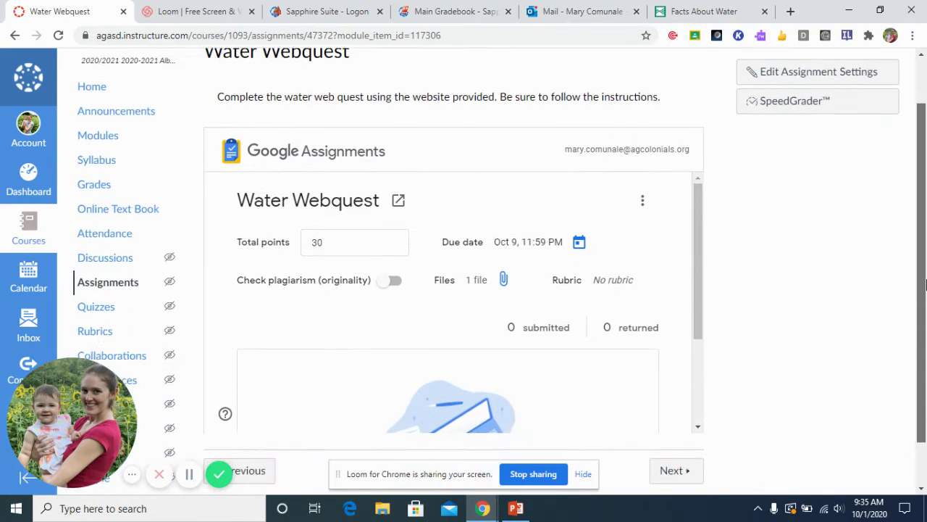
pyautogui.moveTo(926, 285); pyautogui.dragTo(926, 289)
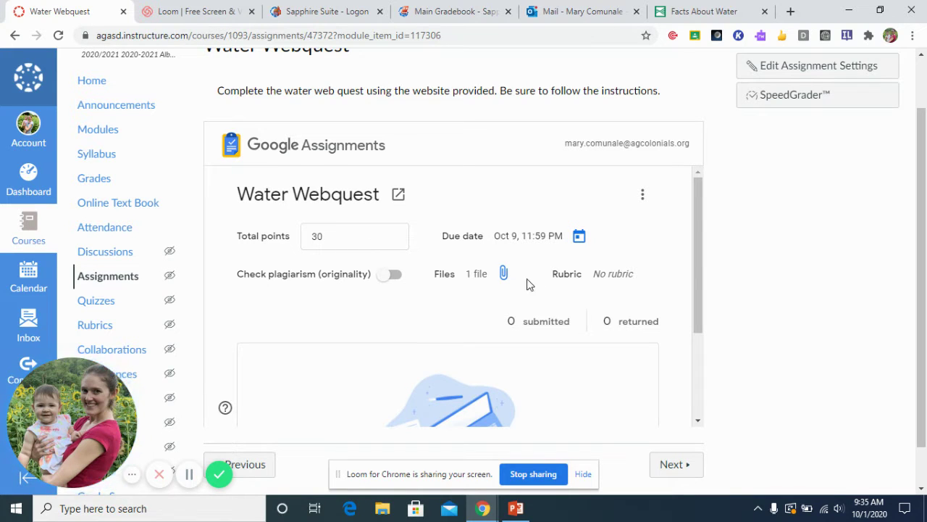
pyautogui.click(503, 274)
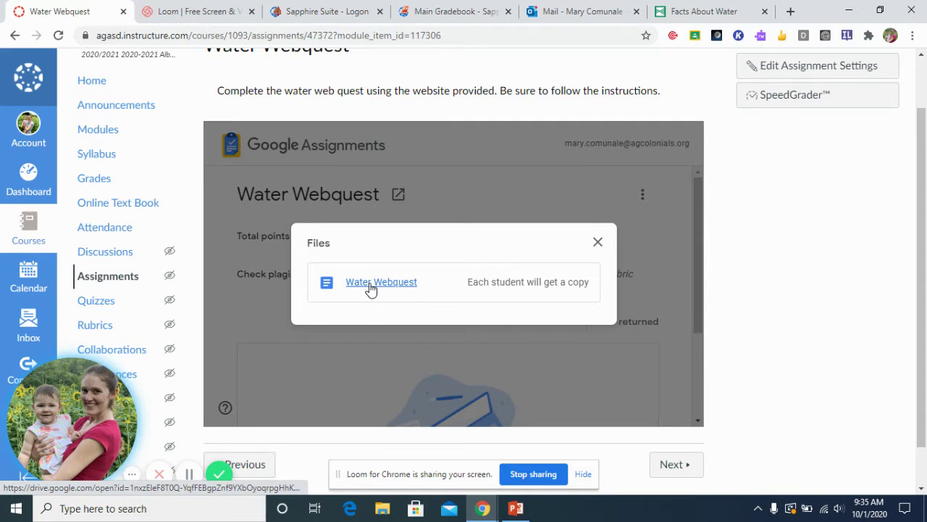
pyautogui.click(598, 242)
# Reduce the maximized course browser window and widen the Water Webquest document window to show the full worksheet lines
pyautogui.click(881, 9)
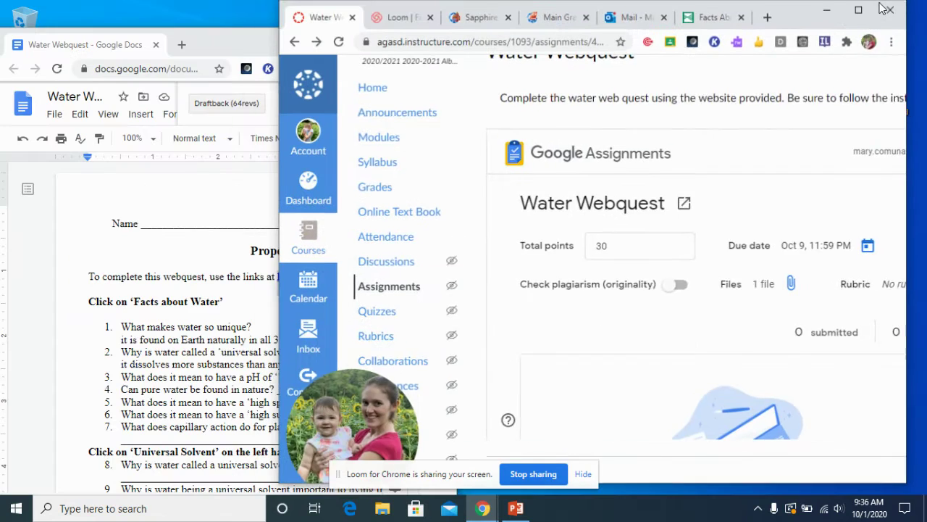
pyautogui.click(237, 37)
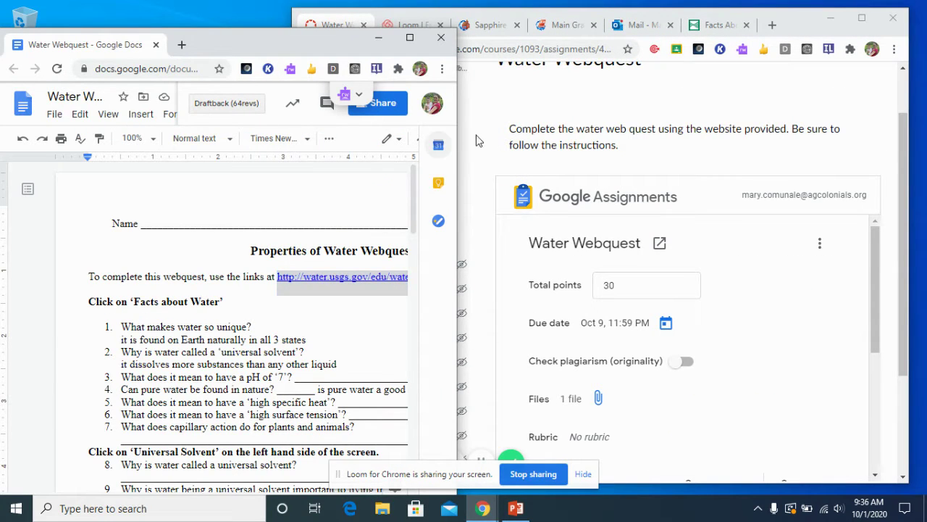
pyautogui.moveTo(457, 130); pyautogui.dragTo(569, 130)
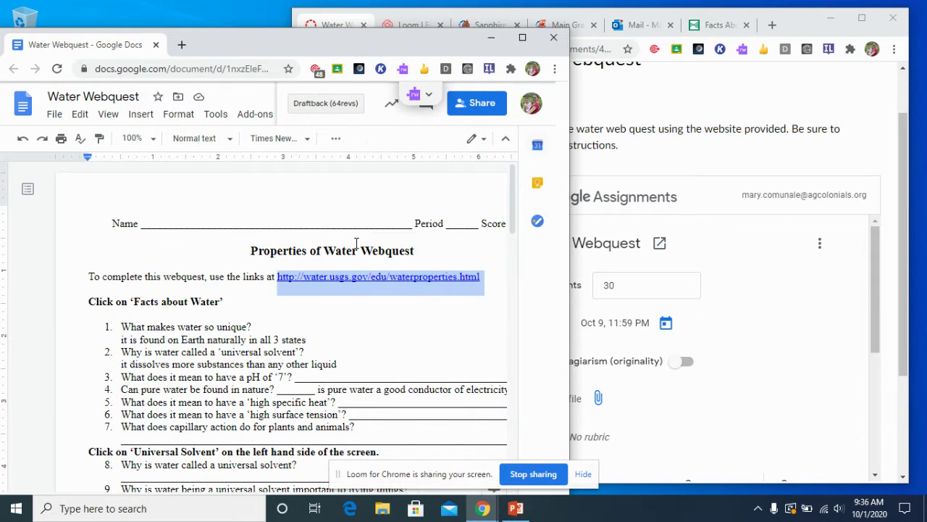
pyautogui.click(356, 315)
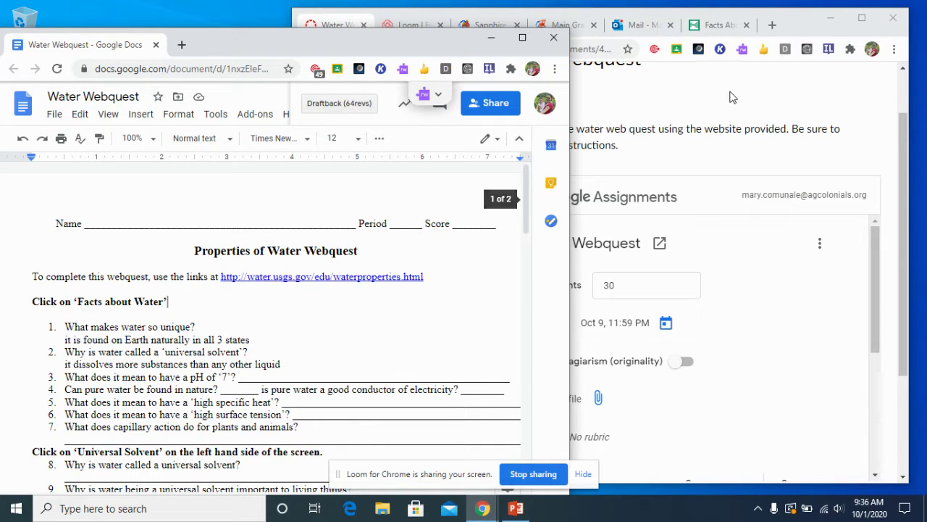
pyautogui.click(720, 32)
pyautogui.click(720, 29)
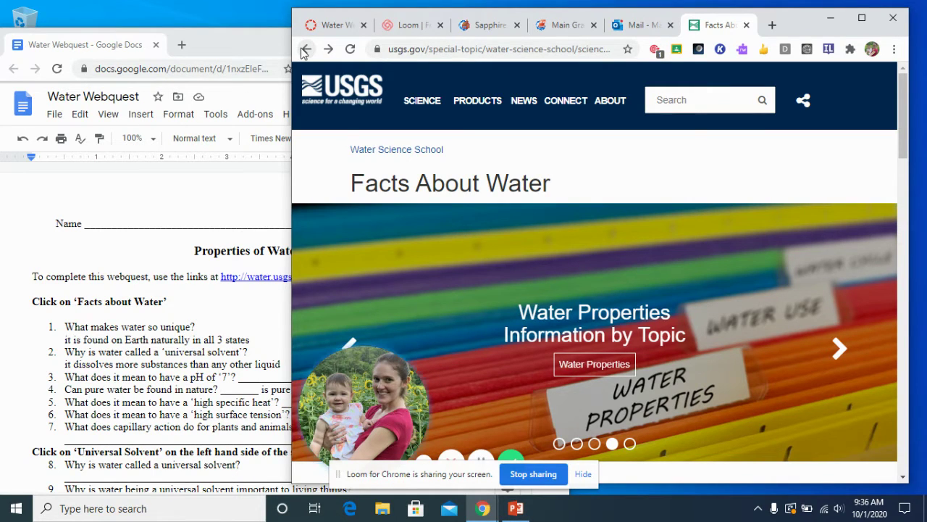
pyautogui.click(467, 52)
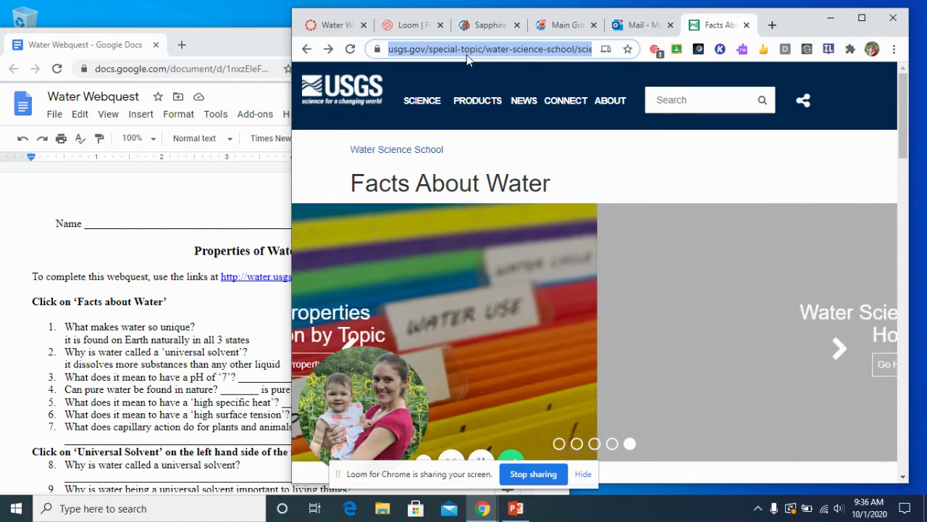
pyautogui.write('http://water.usgs.gov/edu/waterproperties.html')
pyautogui.press('Return')
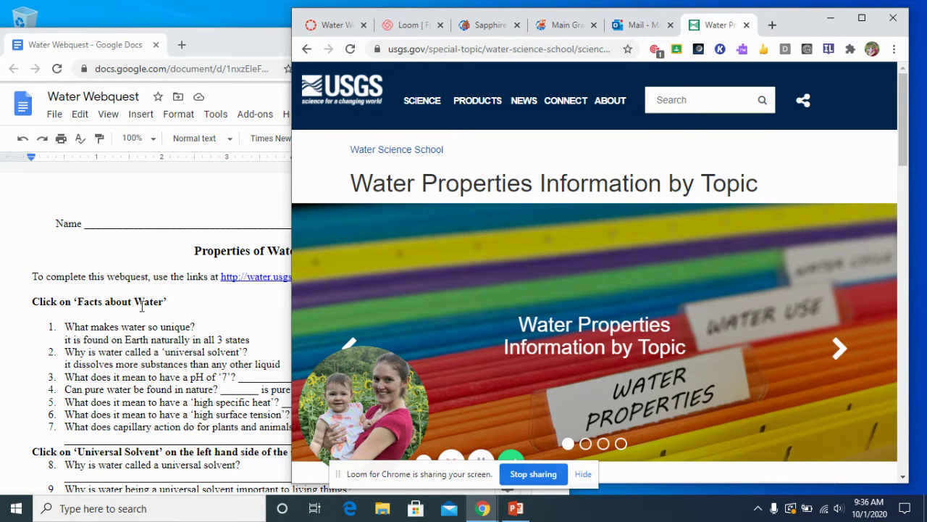
# Open Facts About Water from the Physical Water Properties list and go to its Water facts section
pyautogui.moveTo(904, 161); pyautogui.dragTo(917, 327)
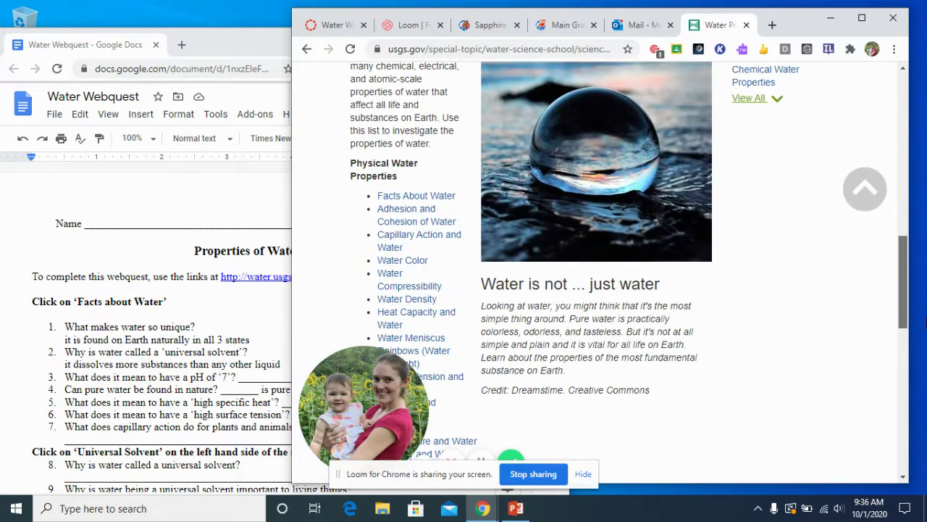
pyautogui.click(444, 200)
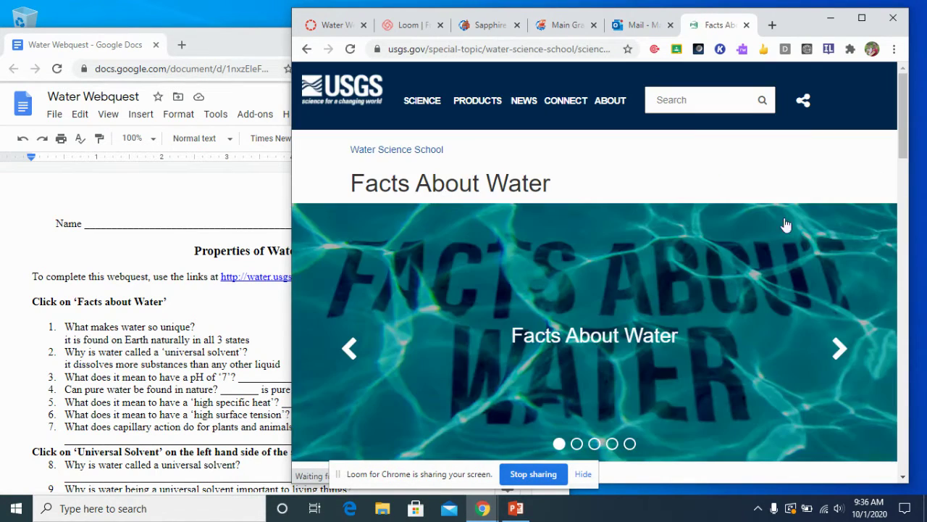
pyautogui.moveTo(901, 141); pyautogui.dragTo(925, 334)
# Compare the worksheet's Facts about Water questions with the Water facts section of the USGS page
pyautogui.click(211, 321)
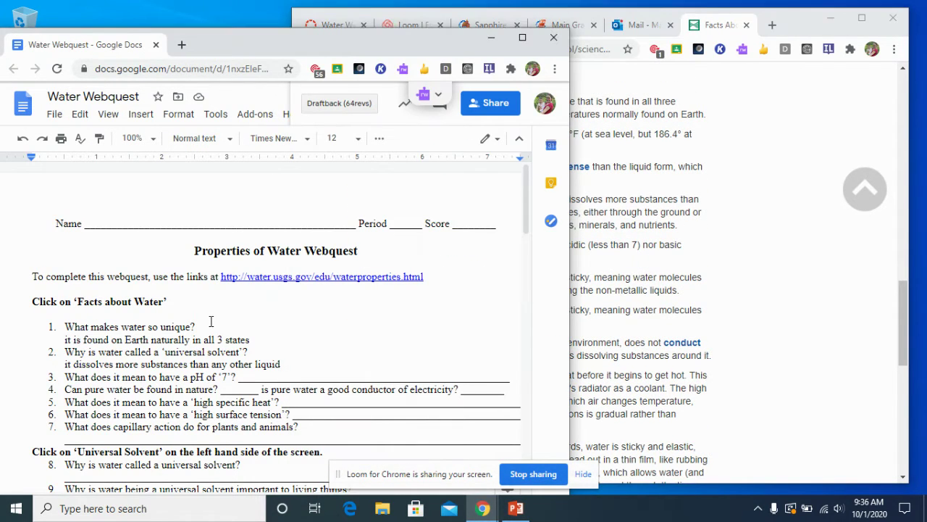
pyautogui.click(200, 327)
pyautogui.click(675, 303)
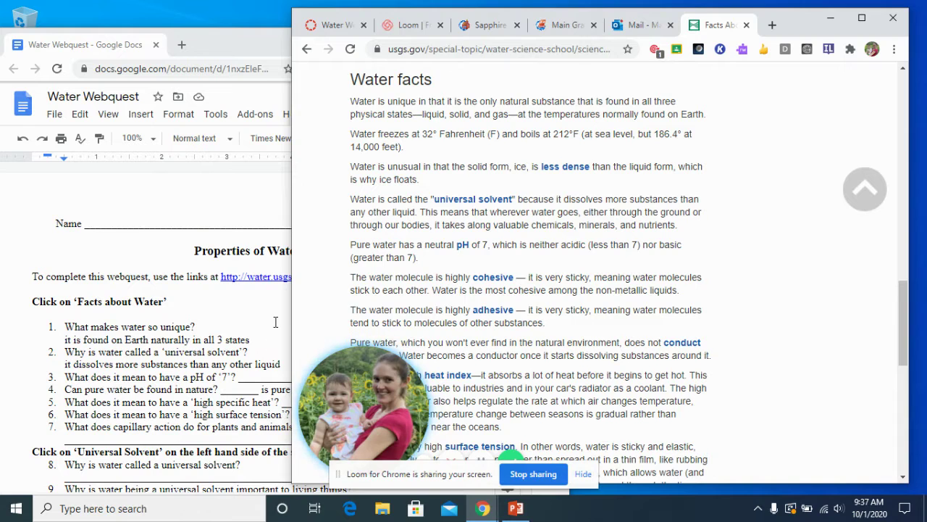
# Move the worksheet window up to the screen edge and show the Universal Solvent questions
pyautogui.click(279, 297)
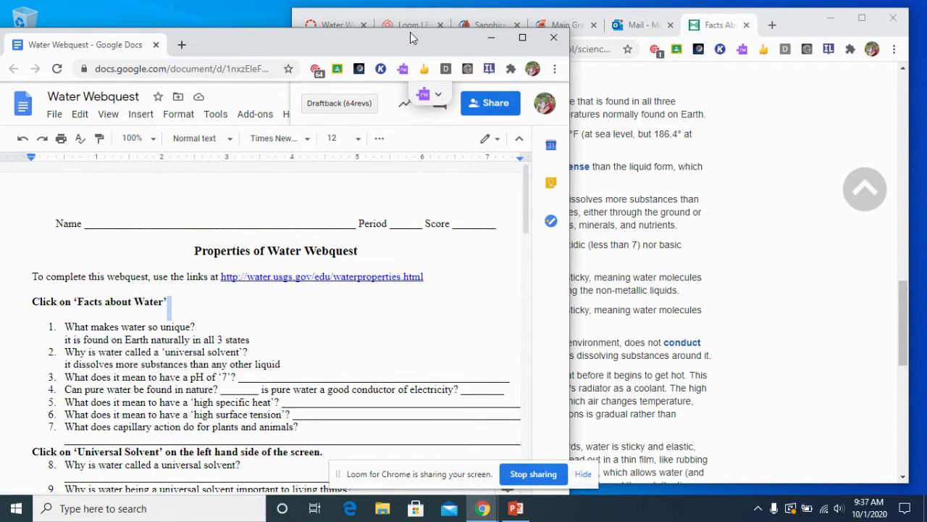
pyautogui.moveTo(410, 31); pyautogui.dragTo(413, 5)
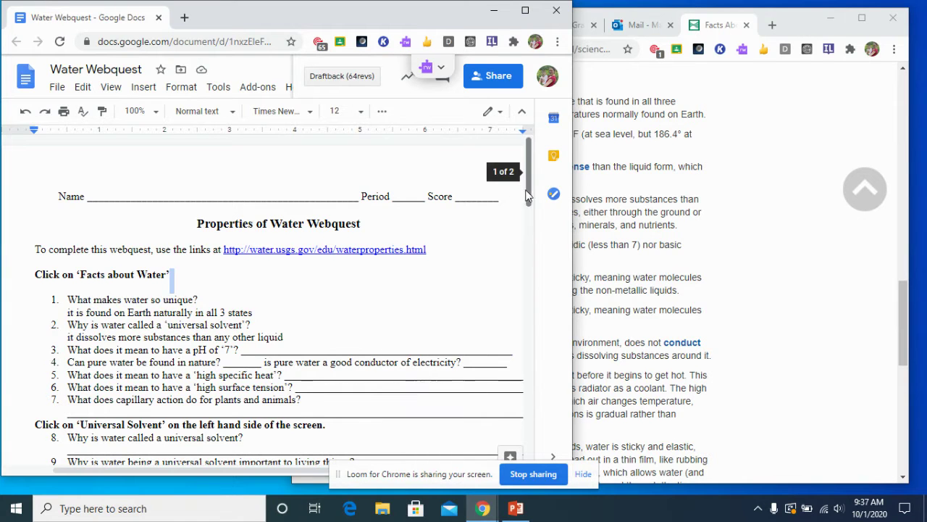
pyautogui.moveTo(529, 196); pyautogui.dragTo(533, 229)
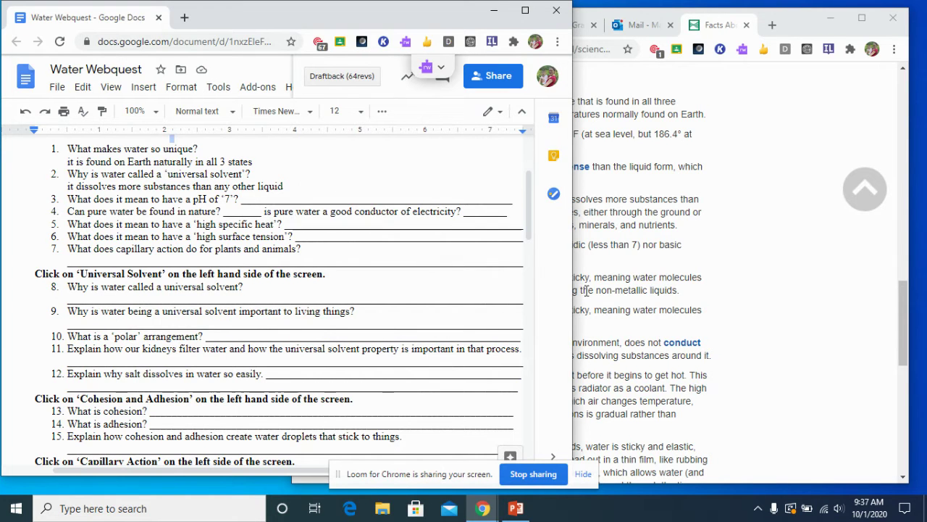
# Follow the universal solvent link in Water facts and go to the page's explanation of why water dissolves substances
pyautogui.click(718, 270)
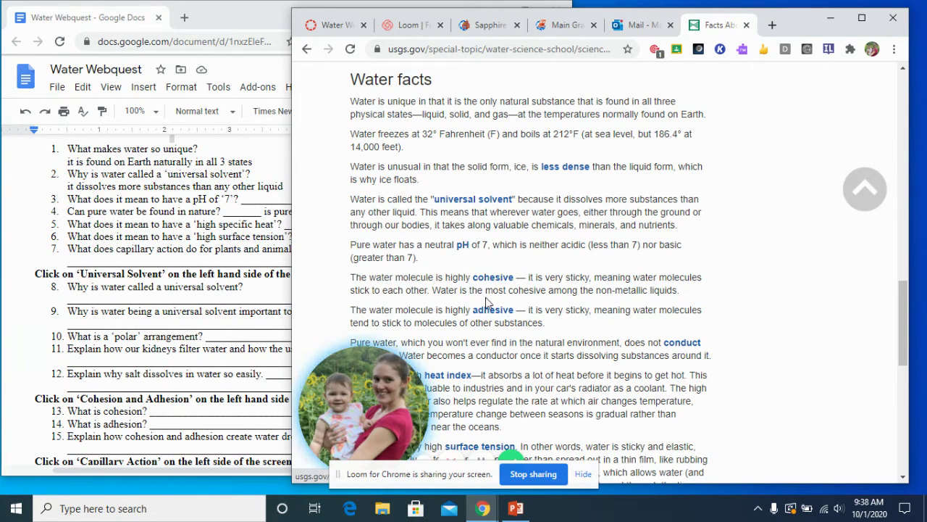
pyautogui.click(465, 202)
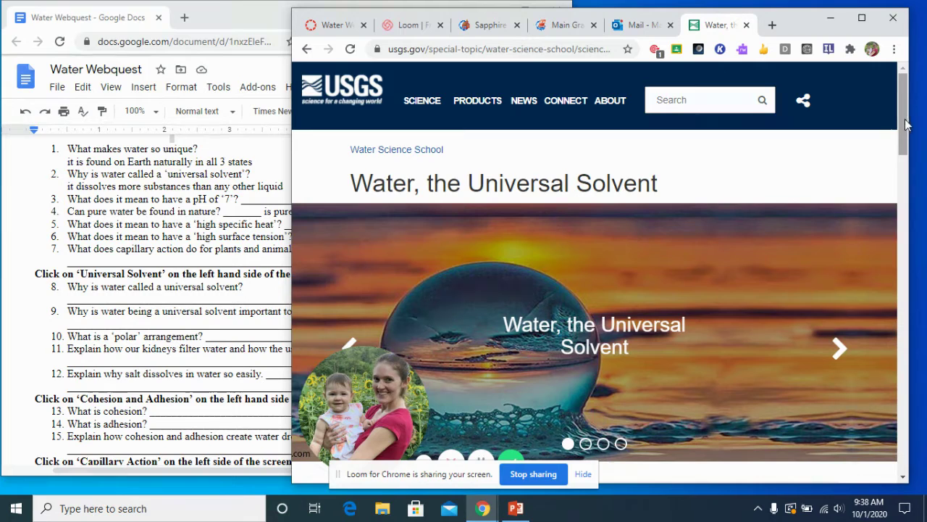
pyautogui.moveTo(905, 124); pyautogui.dragTo(924, 243)
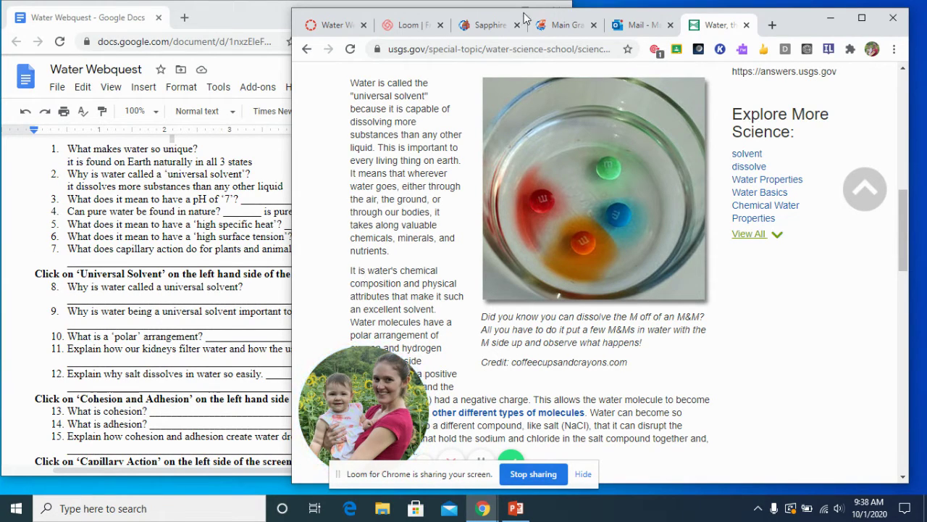
# Check the worksheet's Universal Solvent and Cohesion and Adhesion questions against the open USGS page
pyautogui.moveTo(527, 16); pyautogui.dragTo(637, 2)
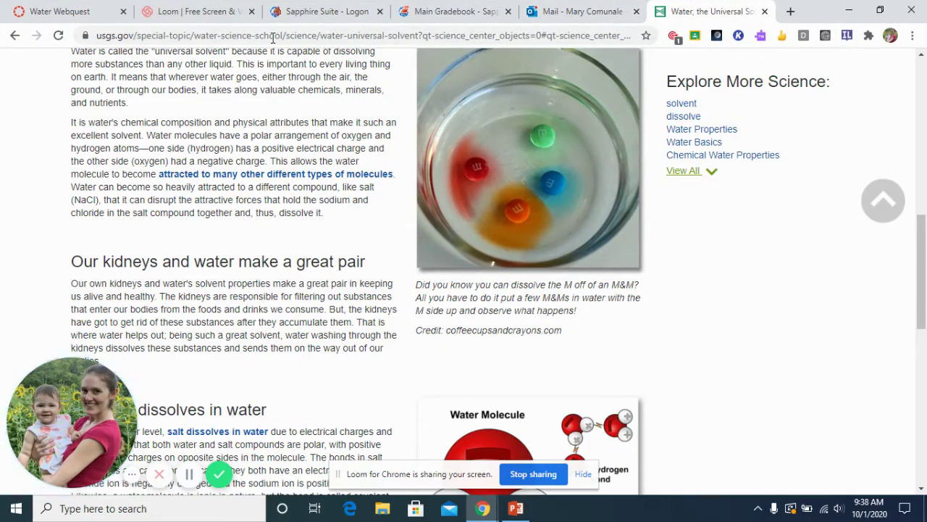
pyautogui.click(877, 9)
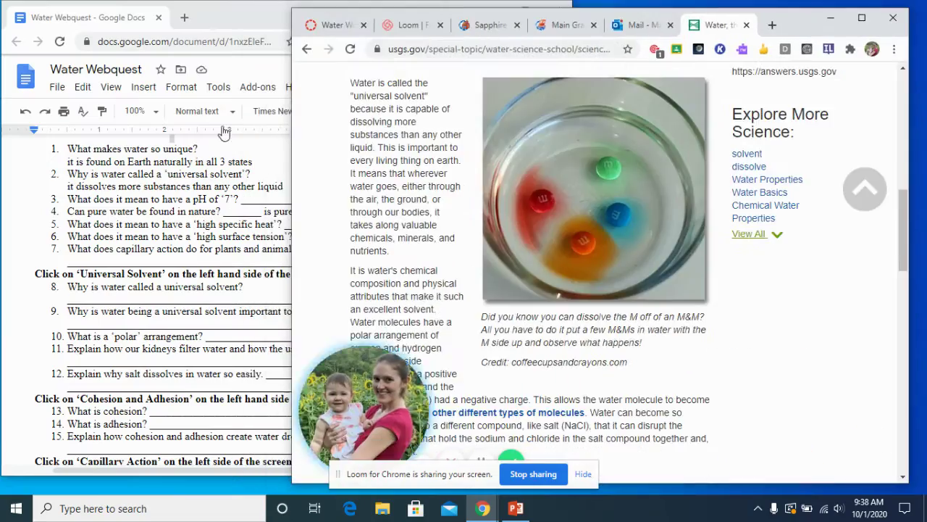
pyautogui.click(259, 151)
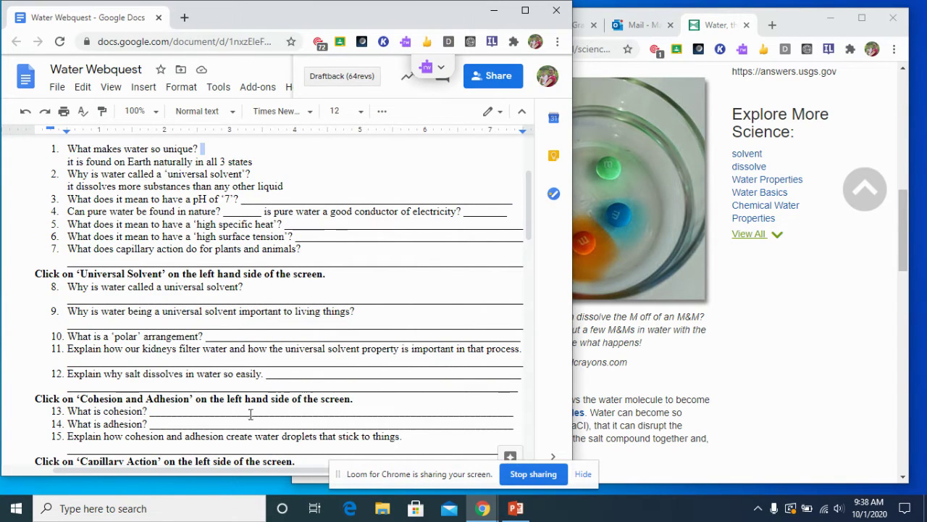
pyautogui.click(712, 360)
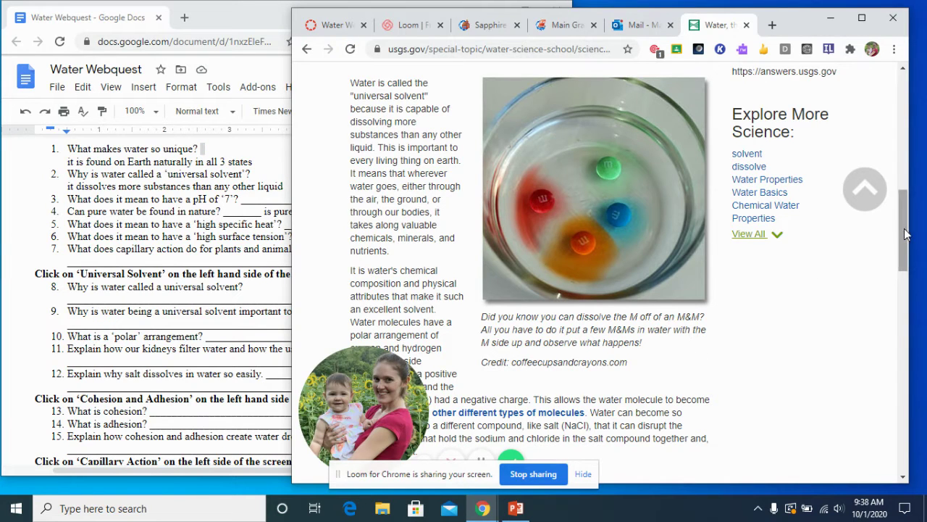
# Show the Universal Solvent page's overview and widen the USGS browser window over the worksheet
pyautogui.moveTo(904, 234); pyautogui.dragTo(899, 185)
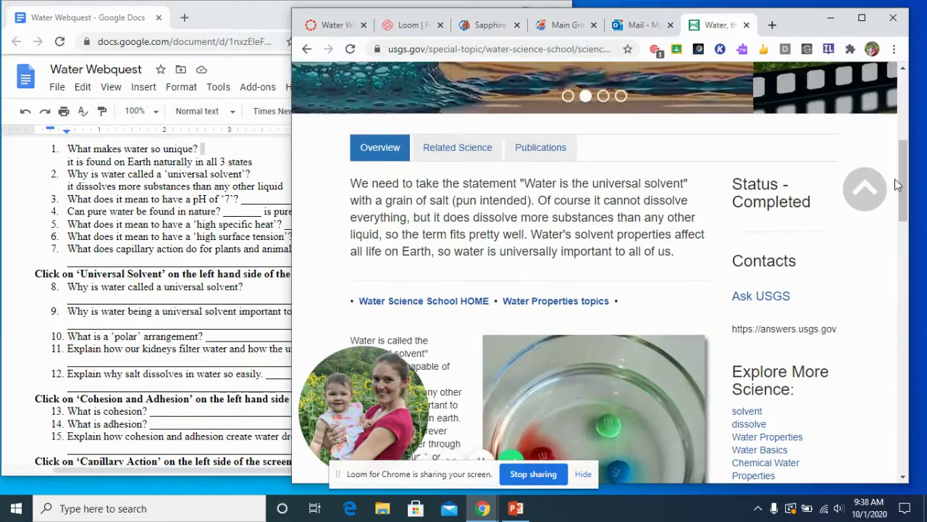
pyautogui.moveTo(796, 16); pyautogui.dragTo(749, 16)
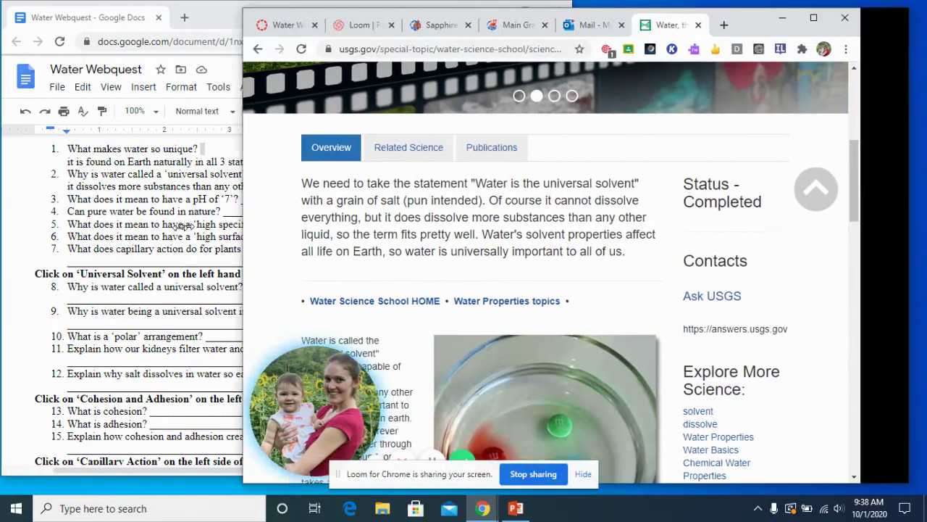
pyautogui.moveTo(181, 226); pyautogui.dragTo(114, 181)
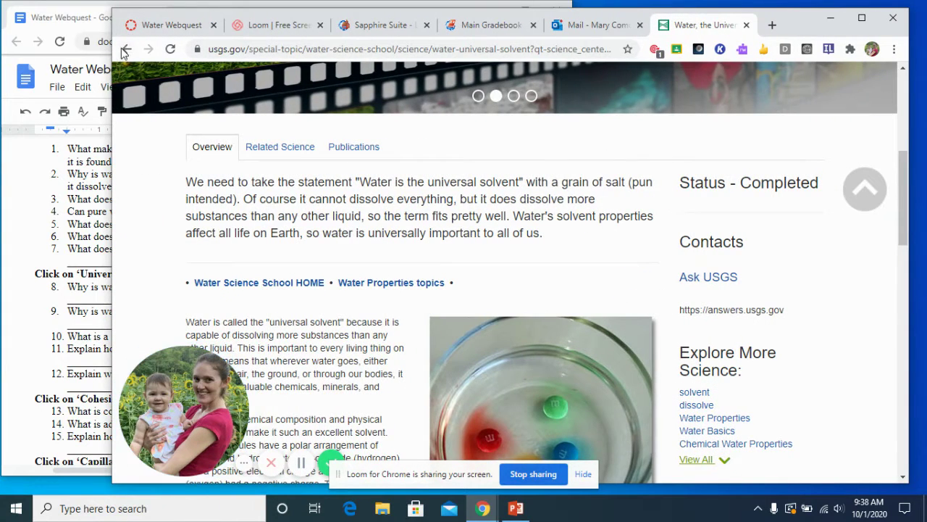
# Return to the Water Properties Information by Topic page and show its Physical Water Properties list
pyautogui.click(126, 51)
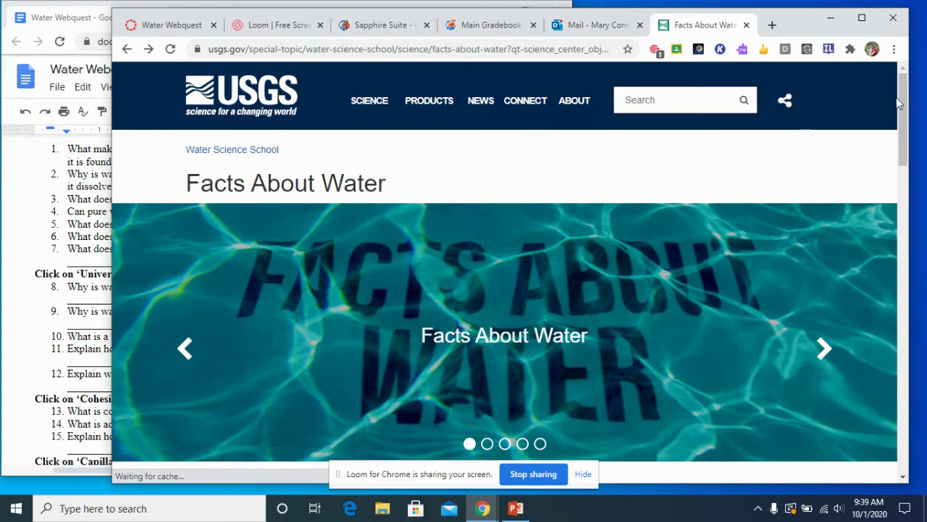
pyautogui.moveTo(898, 104); pyautogui.dragTo(113, 70)
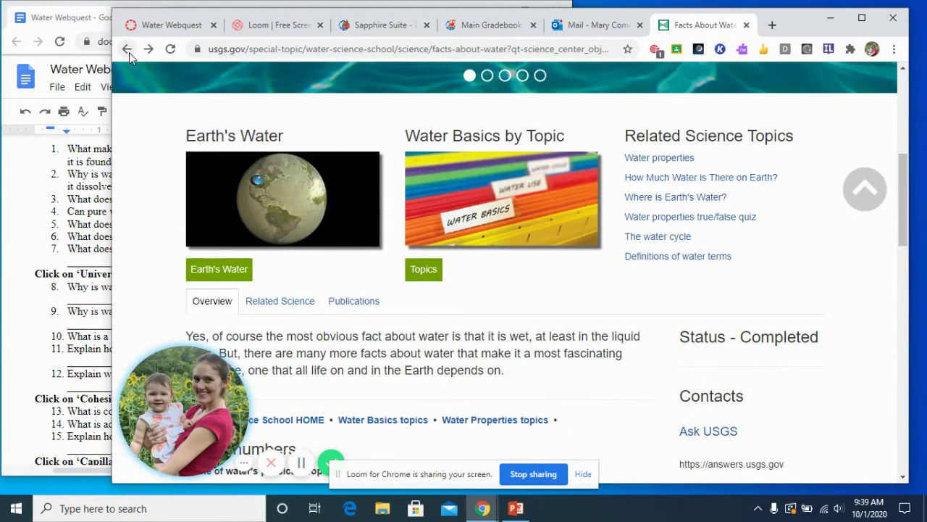
pyautogui.click(128, 50)
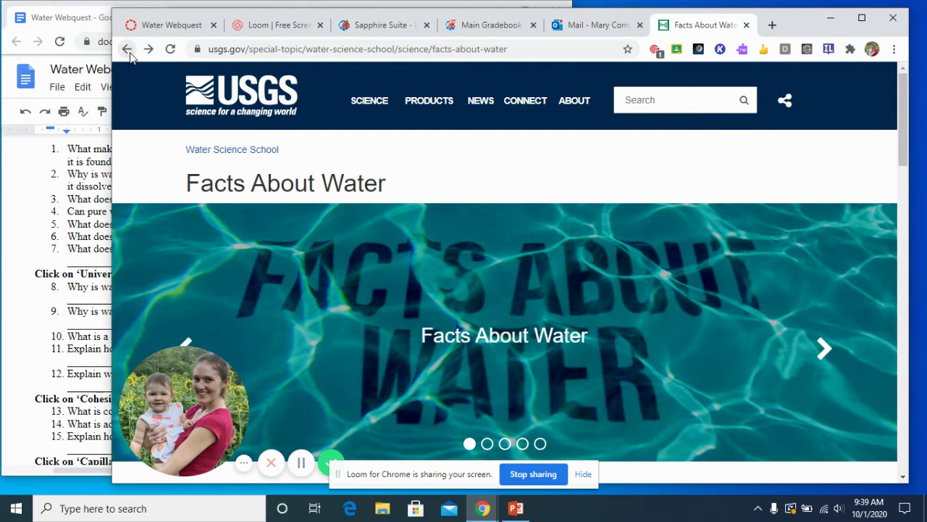
pyautogui.click(128, 50)
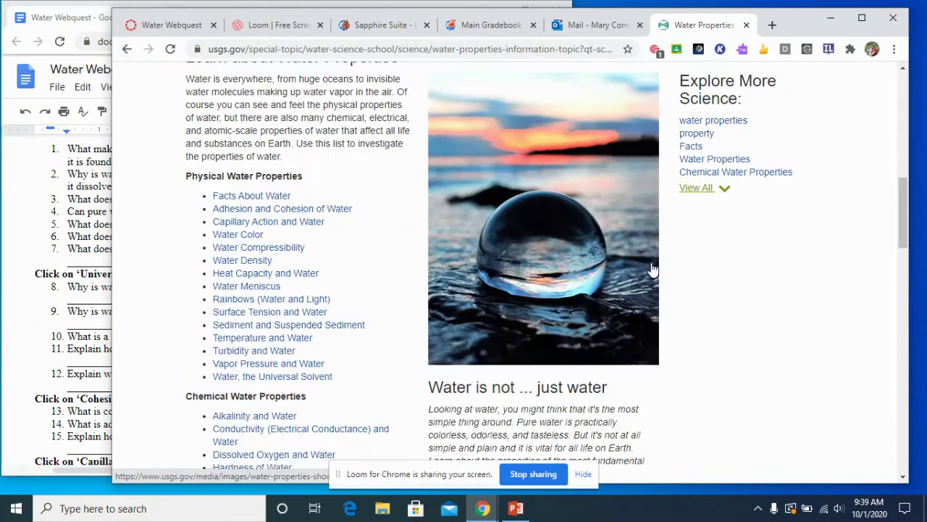
pyautogui.scroll(-3, 911, 187)
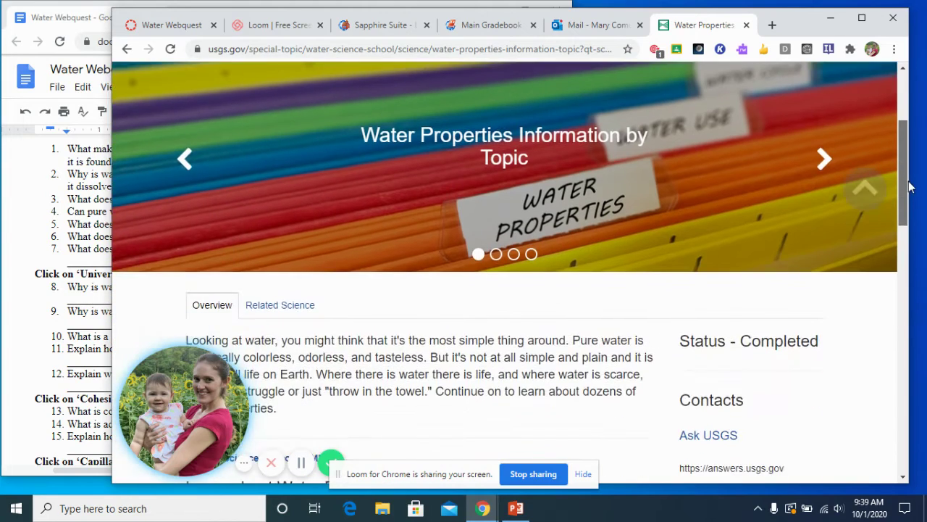
pyautogui.moveTo(911, 187); pyautogui.dragTo(924, 286)
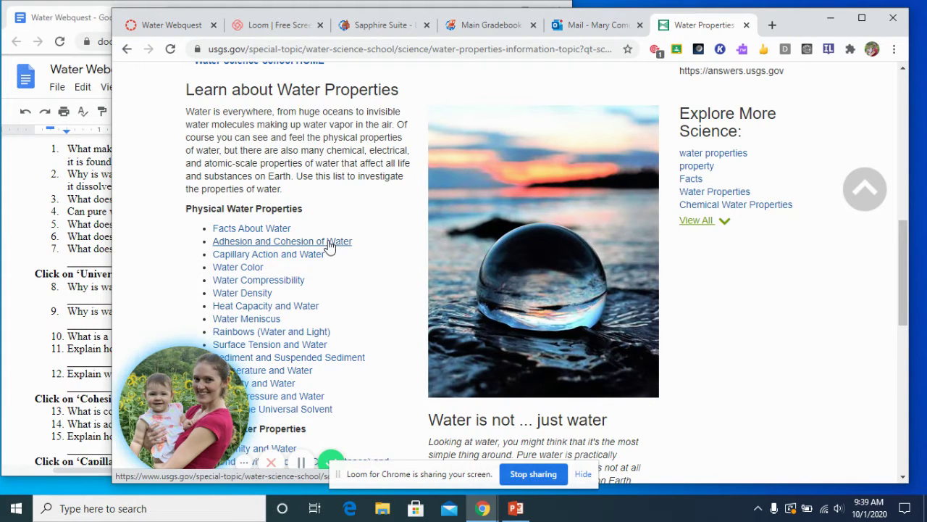
# Review the worksheet's remaining sections through the heat capacity questions, and return to the USGS water properties topic list
pyautogui.click(40, 308)
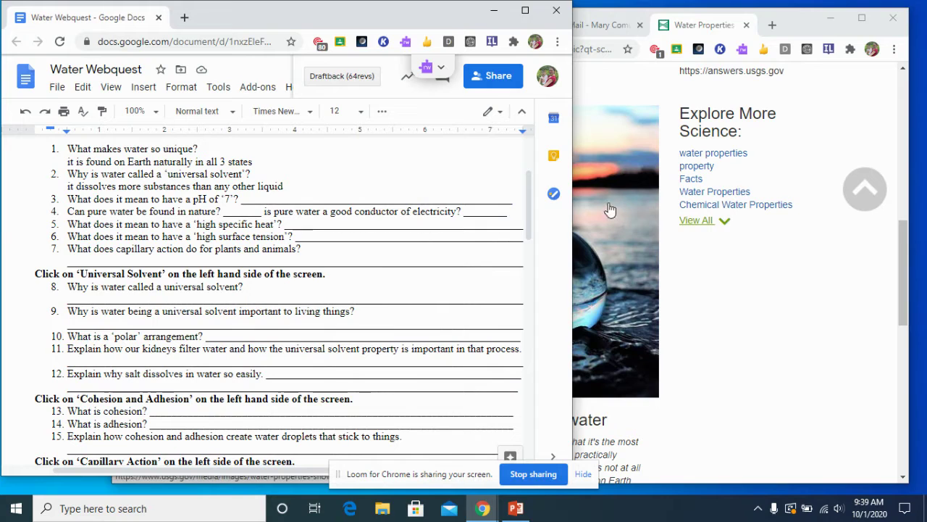
pyautogui.moveTo(527, 195); pyautogui.dragTo(527, 245)
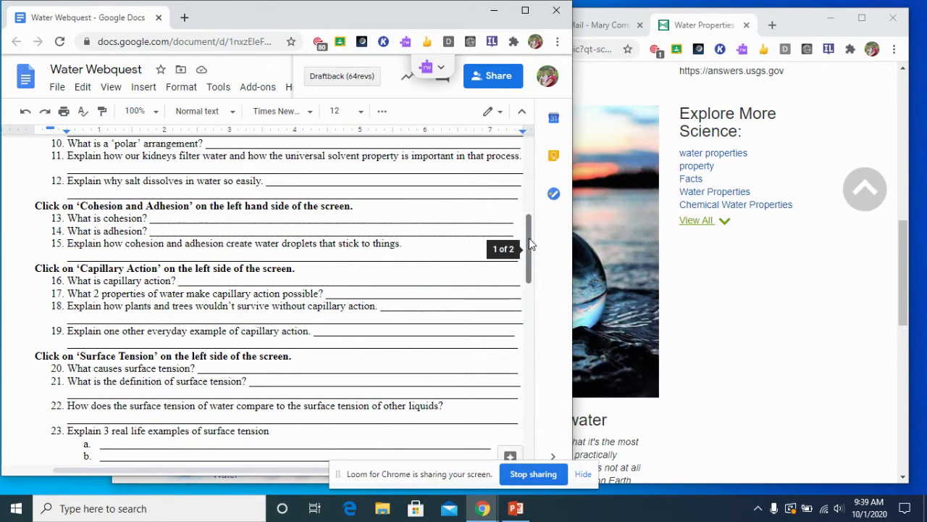
pyautogui.click(312, 277)
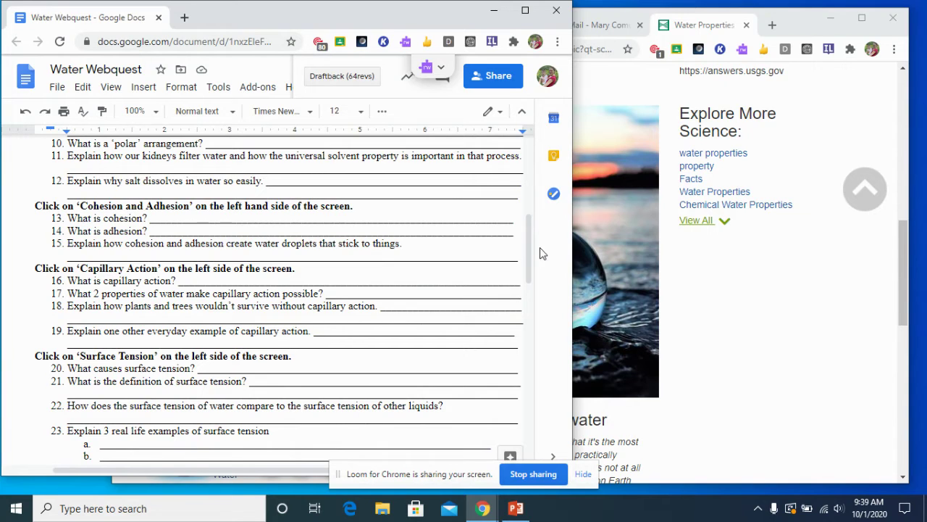
pyautogui.moveTo(529, 247); pyautogui.dragTo(533, 370)
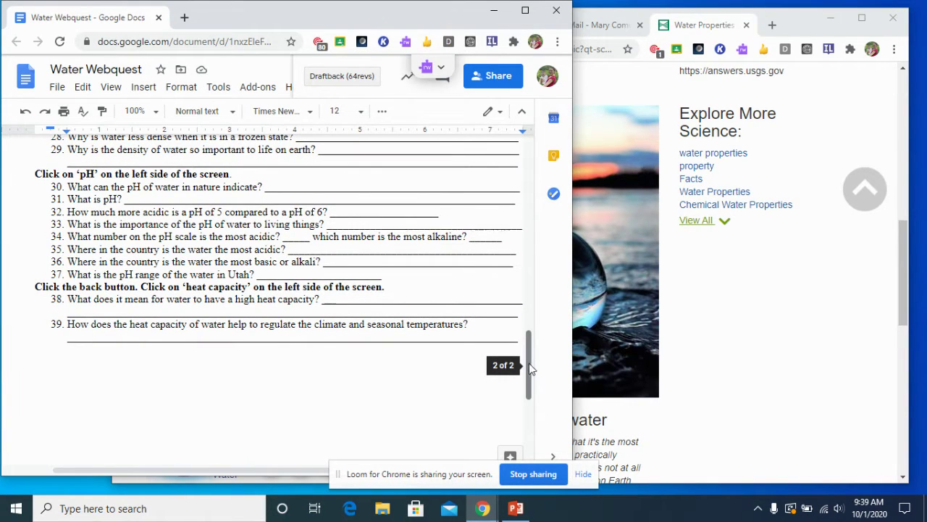
pyautogui.moveTo(529, 368); pyautogui.dragTo(530, 422)
pyautogui.moveTo(527, 387); pyautogui.dragTo(526, 178)
pyautogui.click(768, 377)
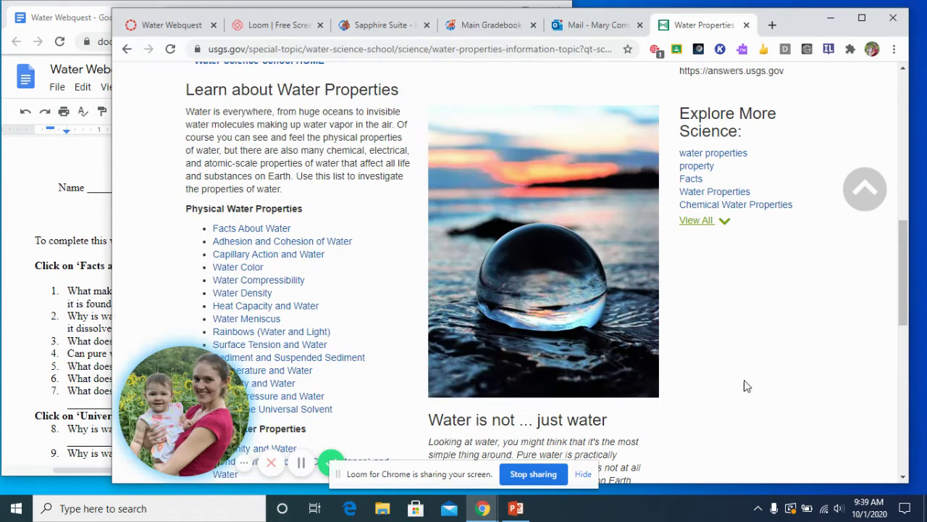